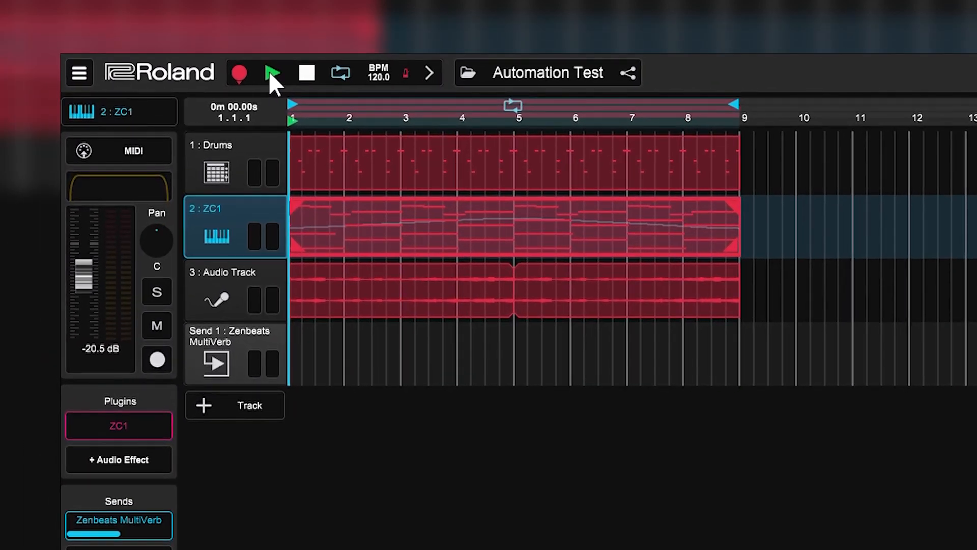
Play the song from the start and stop playback after listening.
left_click(272, 73)
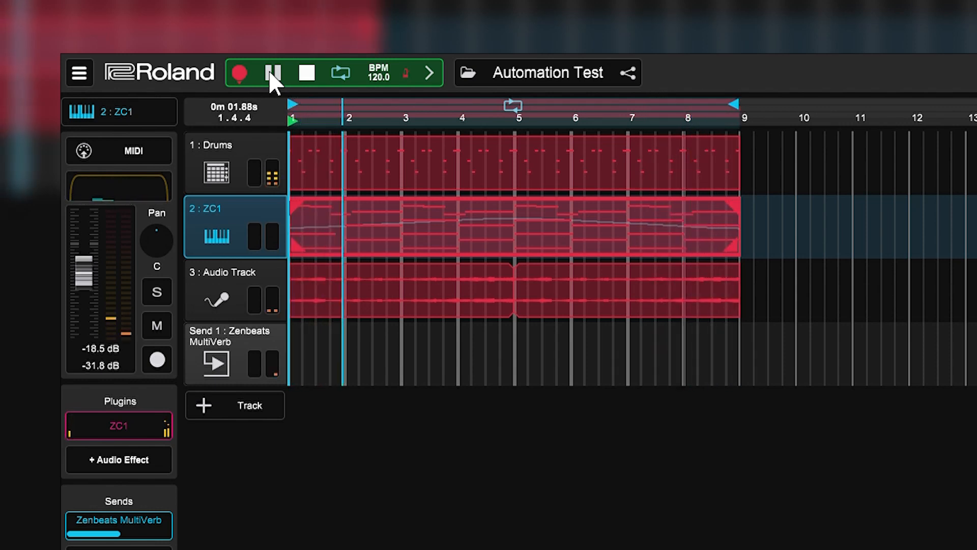
left_click(306, 75)
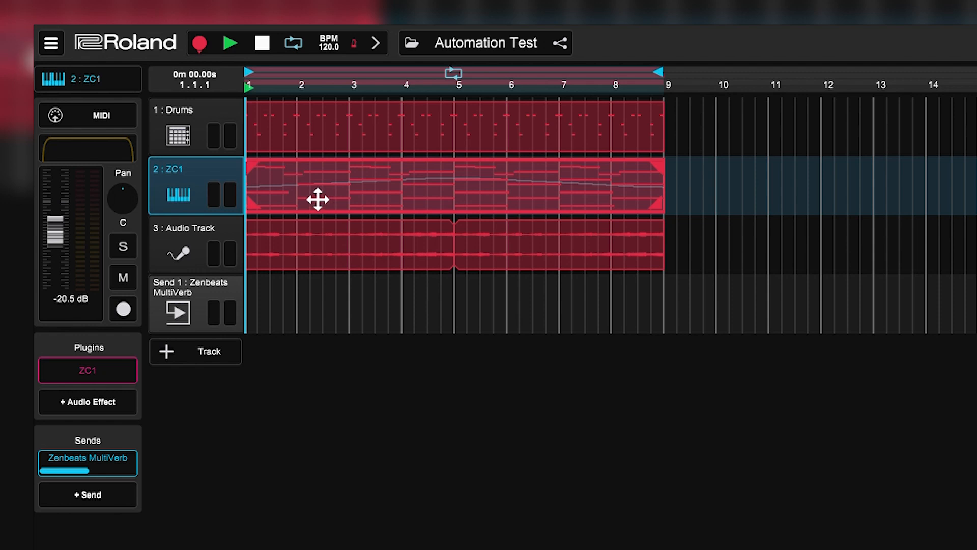
left_click_drag(368, 202, 321, 225)
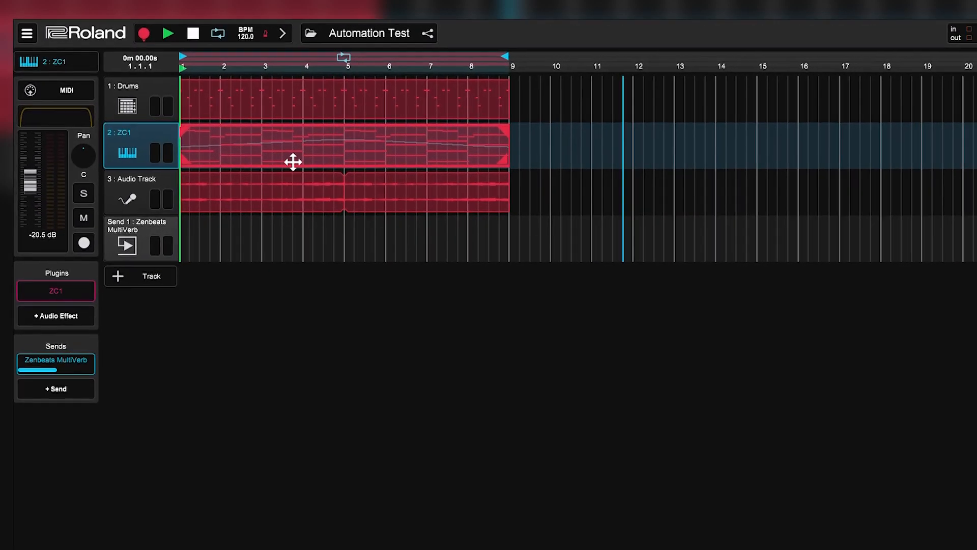
Open the ZC1 track's pattern for editing and bring up its existing Volume automation.
double_click(235, 129)
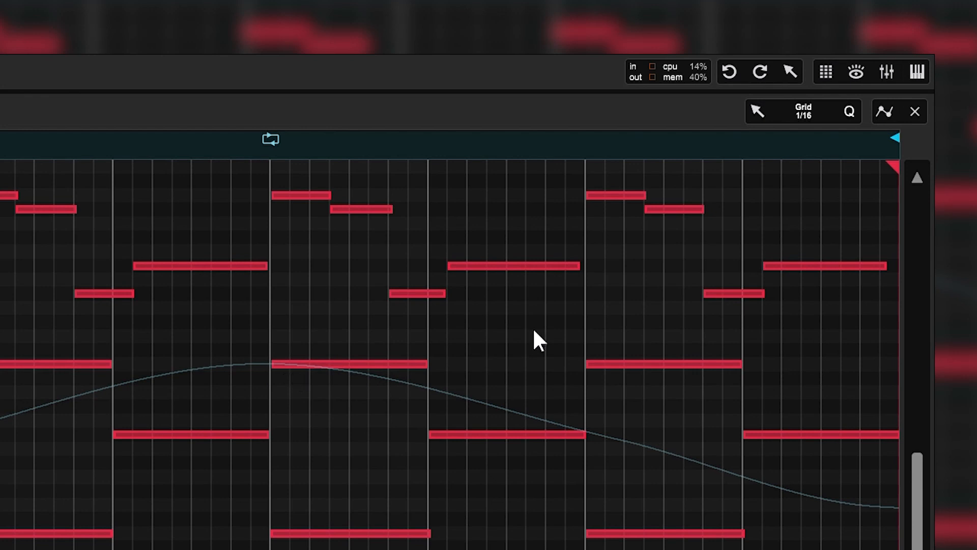
left_click(884, 108)
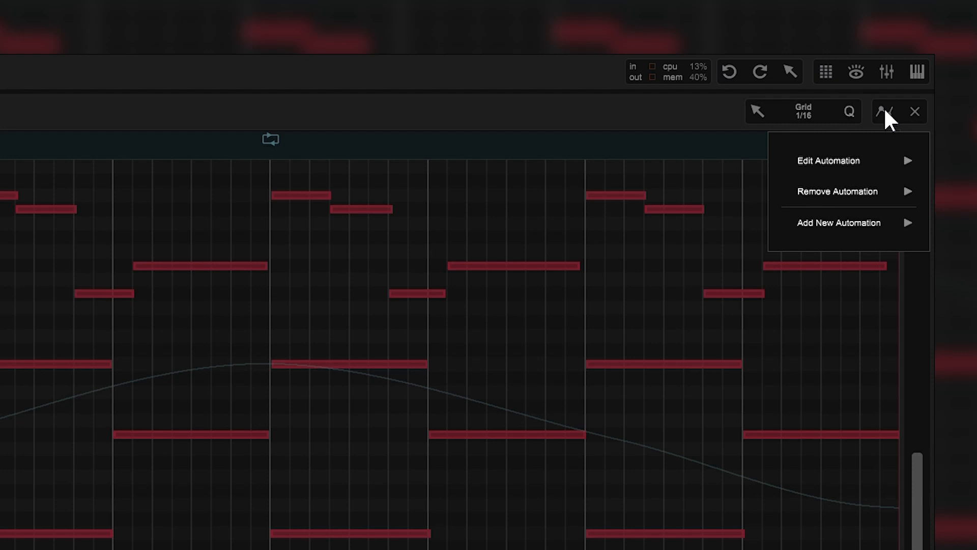
mouse_move(878, 152)
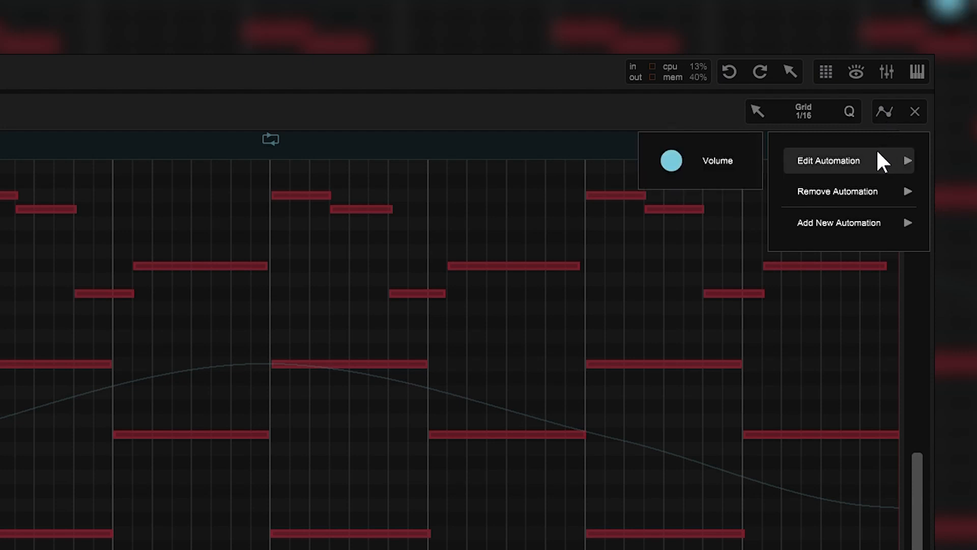
mouse_move(877, 189)
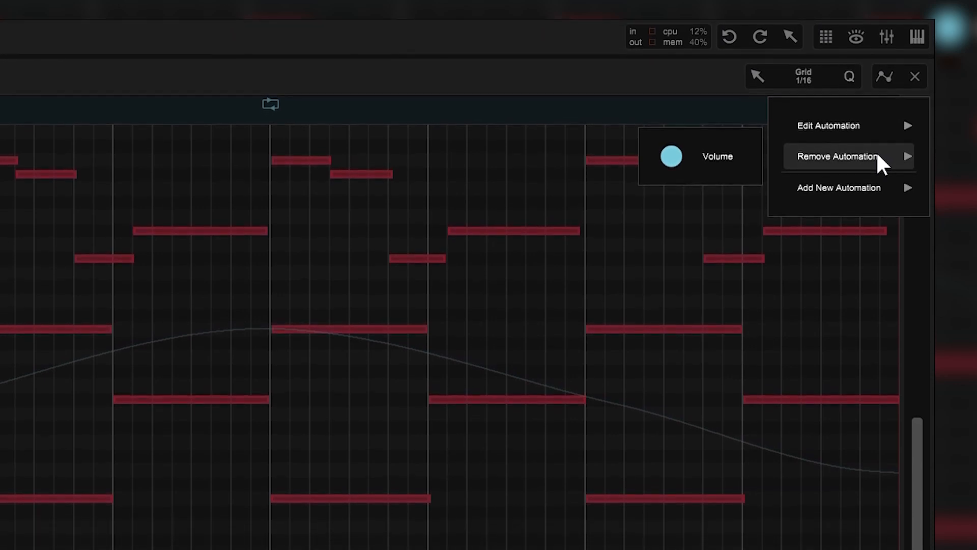
mouse_move(878, 204)
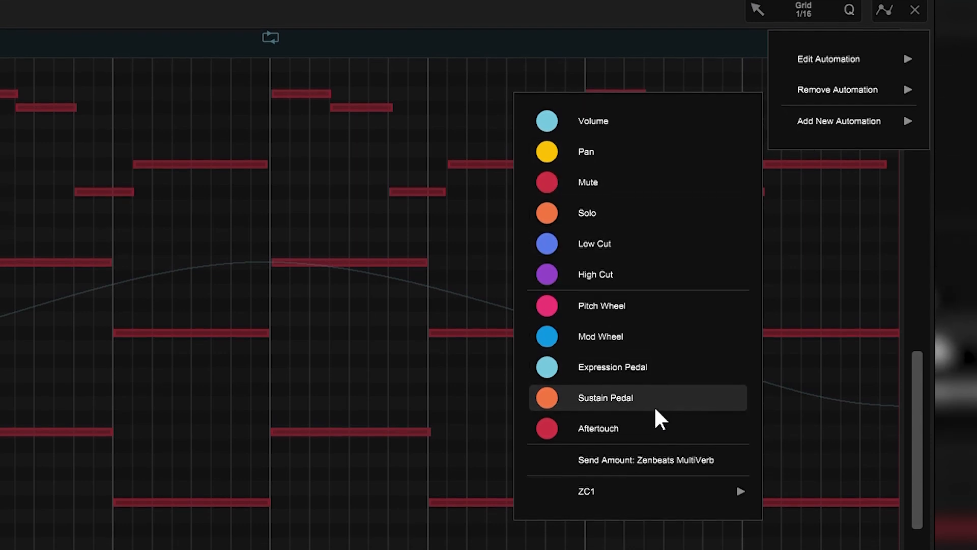
mouse_move(653, 505)
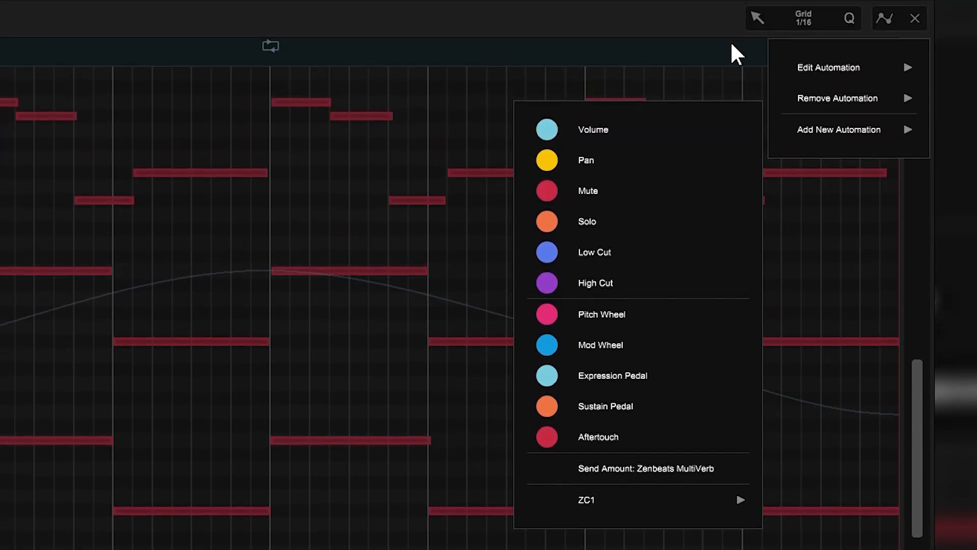
mouse_move(799, 64)
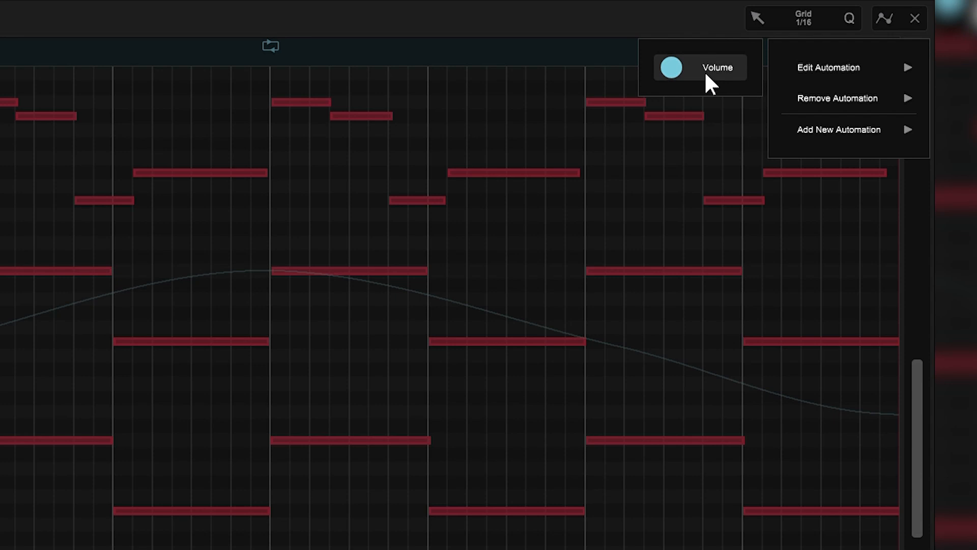
left_click(704, 71)
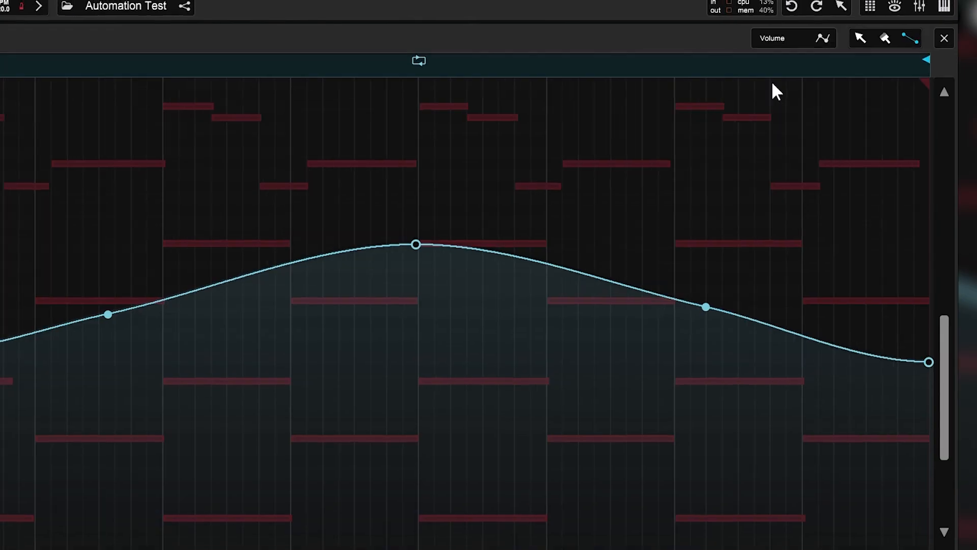
During playback, lower the first volume automation point to -23.51 dB and draw a raised freehand curve from bar 4 into bar 6.
left_click(129, 23)
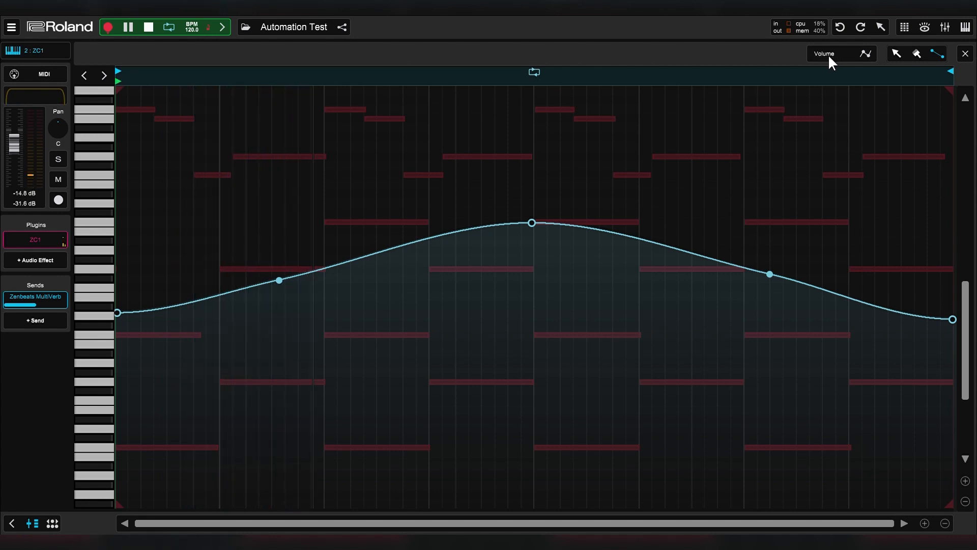
left_click(896, 53)
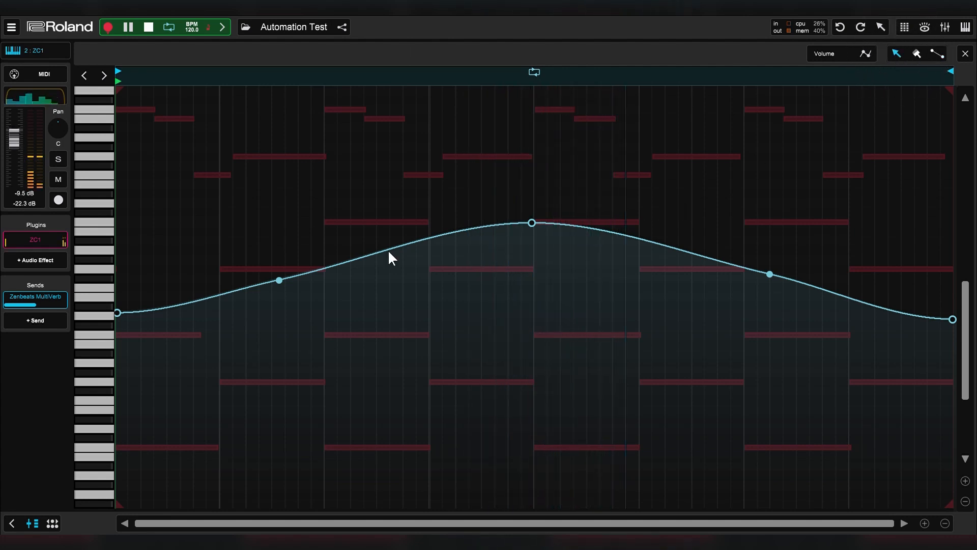
left_click(118, 312)
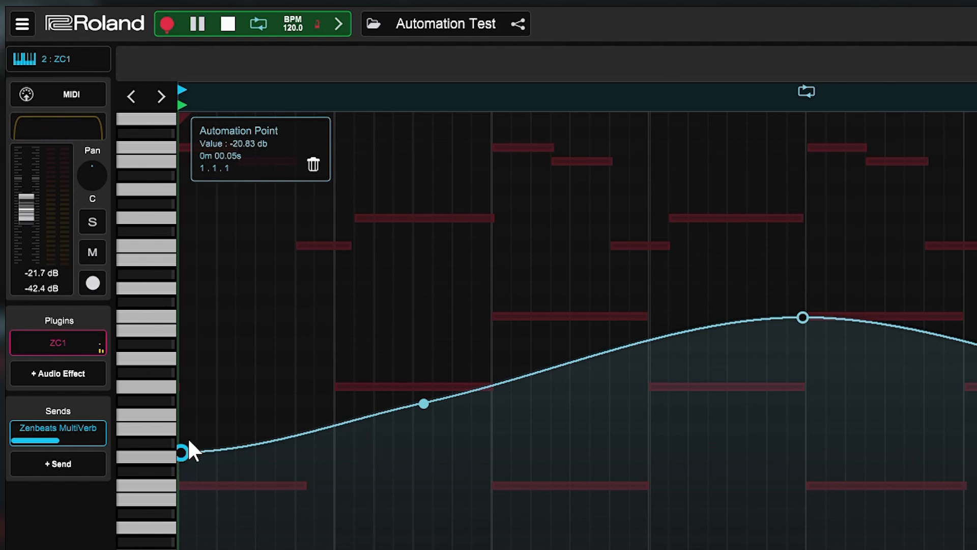
left_click_drag(183, 447, 178, 479)
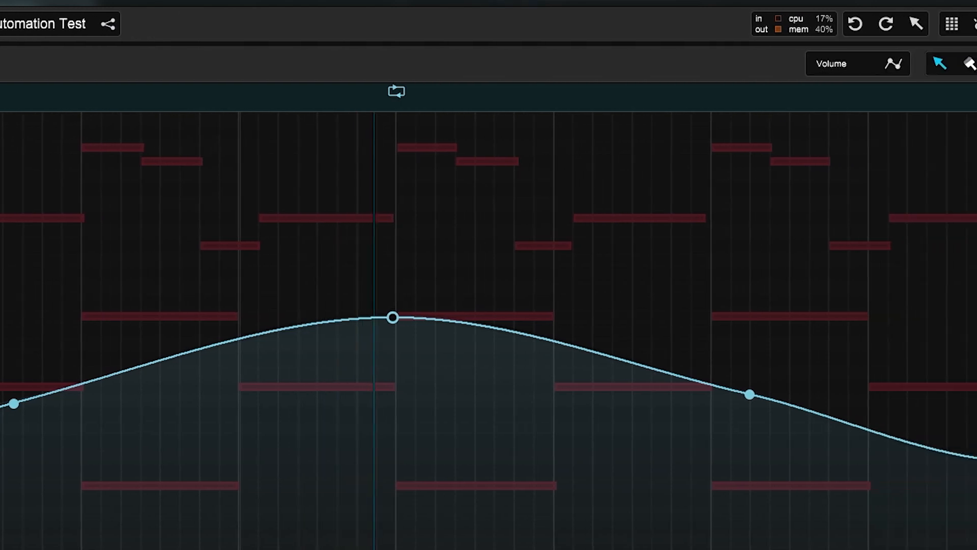
left_click(878, 62)
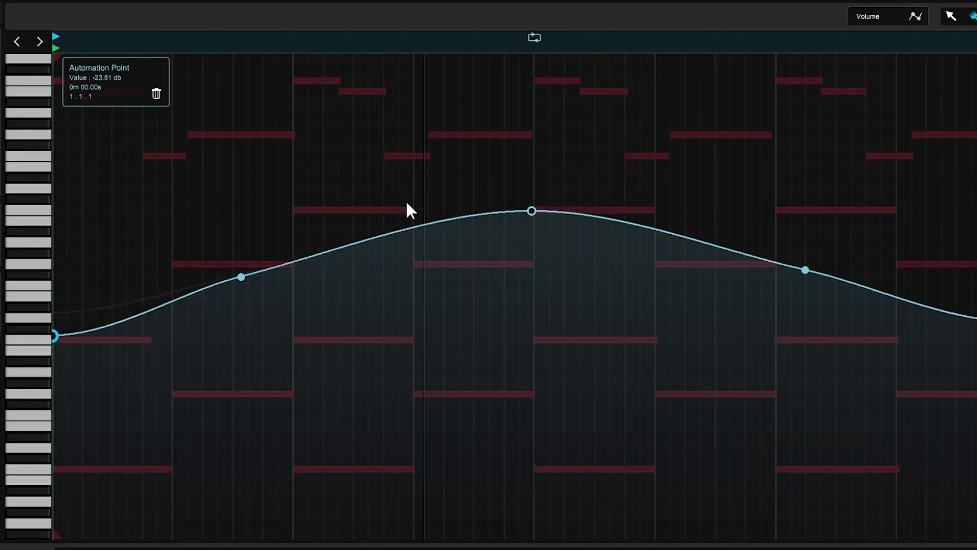
mouse_move(405, 215)
left_mouse_down()
mouse_move(458, 191)
mouse_move(560, 174)
mouse_move(647, 201)
mouse_move(707, 248)
left_mouse_up()
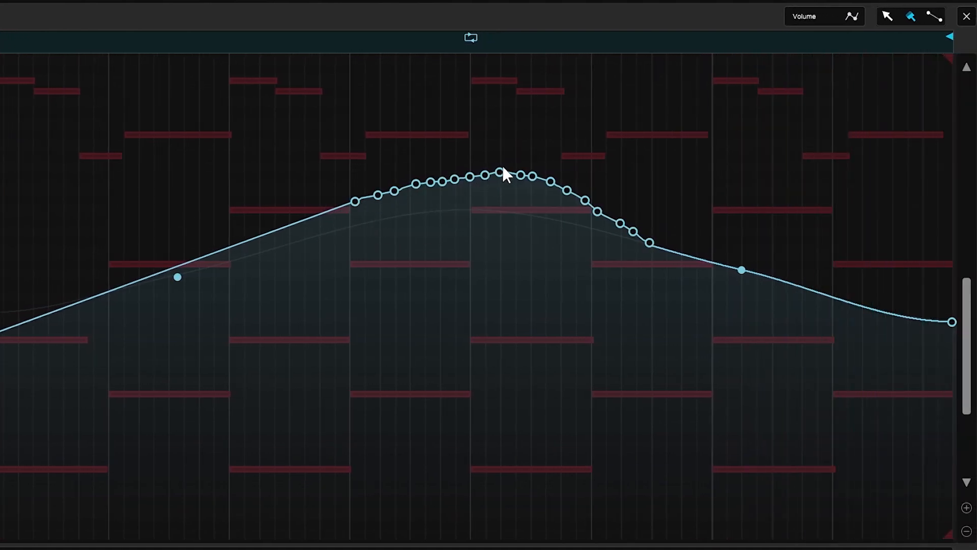
Add Pan automation to the pattern and draw a straight line rising from the lowest value at its start to the highest at its end.
left_click(933, 15)
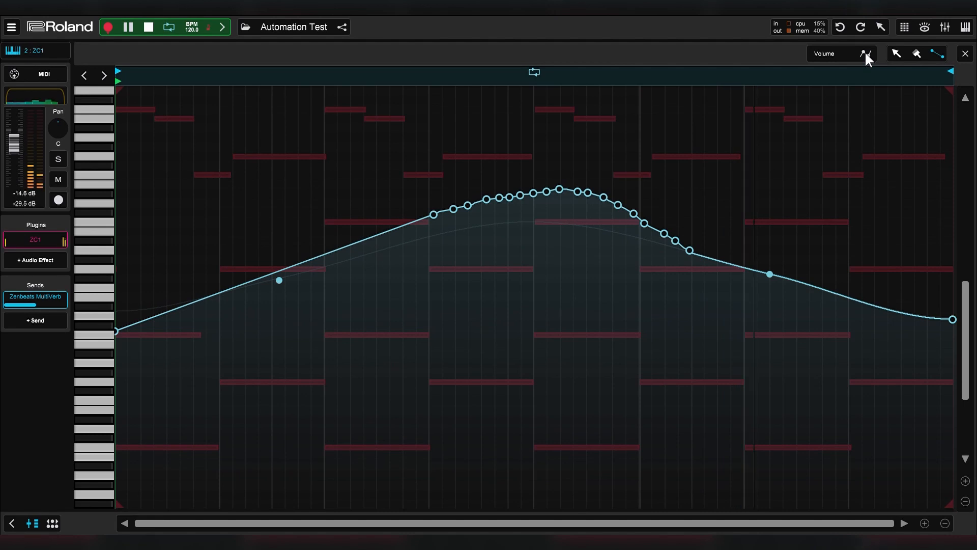
left_click(865, 51)
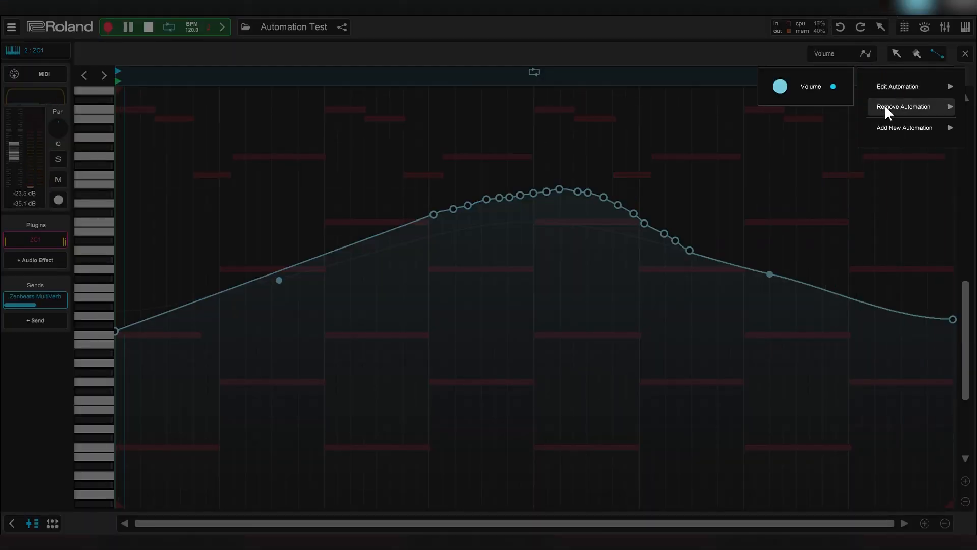
mouse_move(887, 127)
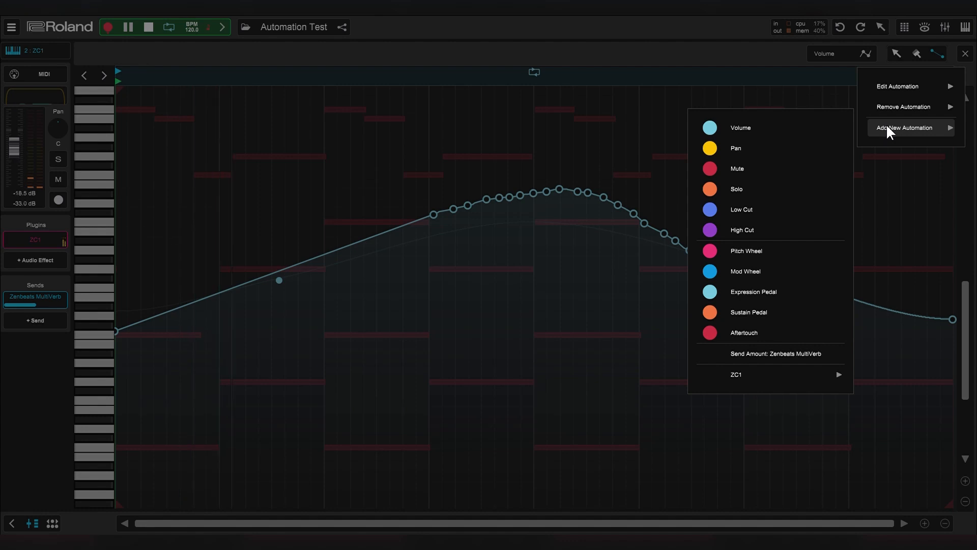
left_click(762, 148)
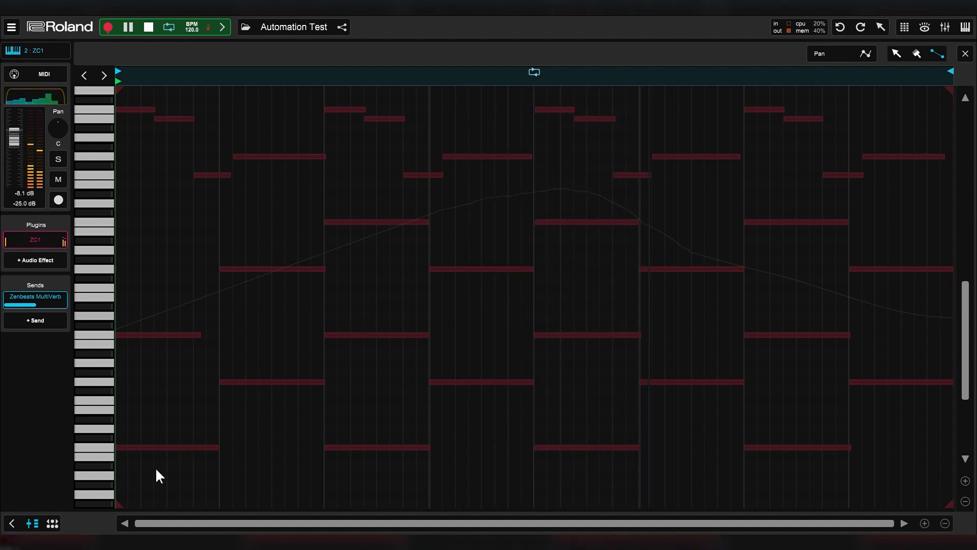
left_click(117, 503)
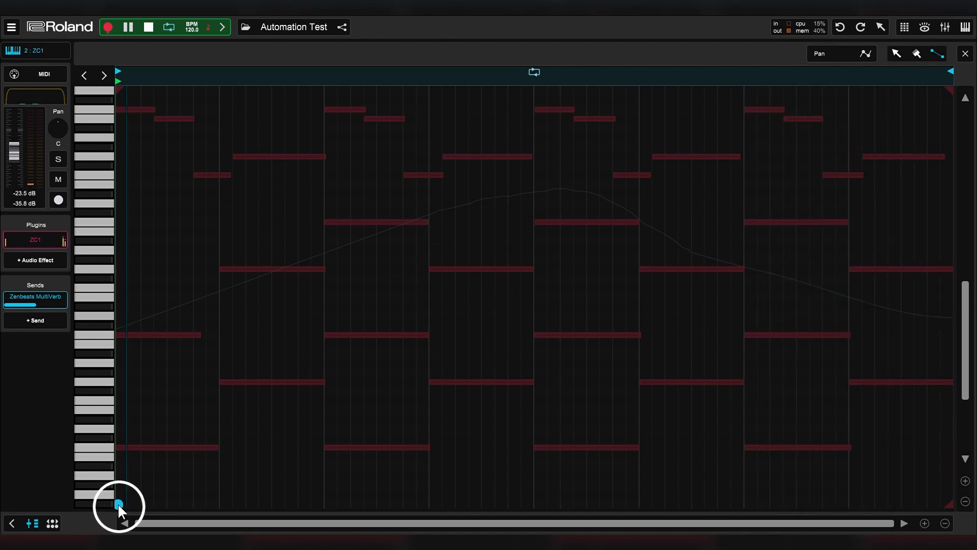
mouse_move(118, 503)
left_mouse_down()
mouse_move(264, 379)
mouse_move(485, 301)
left_mouse_up()
left_click_drag(580, 247, 839, 134)
left_click_drag(935, 100, 954, 88)
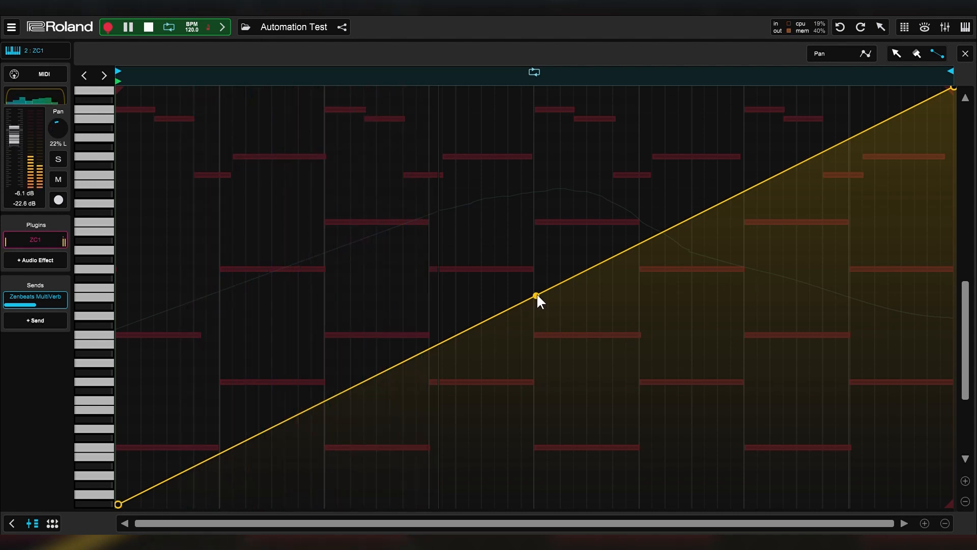
Try bending the pan line with a midpoint at 10 R, and delete that point.
mouse_move(536, 293)
left_mouse_down()
mouse_move(539, 337)
mouse_move(532, 241)
mouse_move(532, 281)
mouse_move(567, 392)
mouse_move(532, 368)
mouse_move(522, 269)
mouse_move(567, 279)
mouse_move(525, 322)
mouse_move(533, 281)
left_mouse_up()
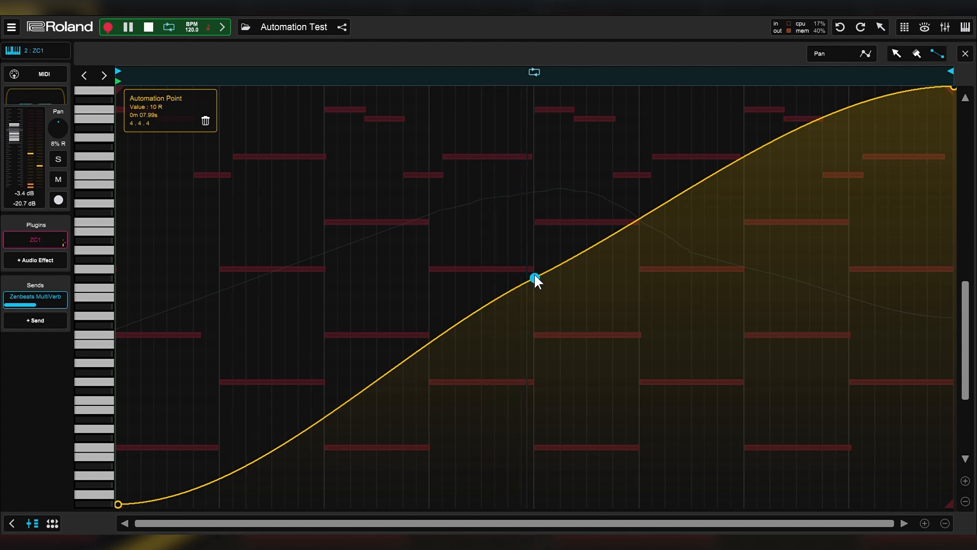
left_click(206, 121)
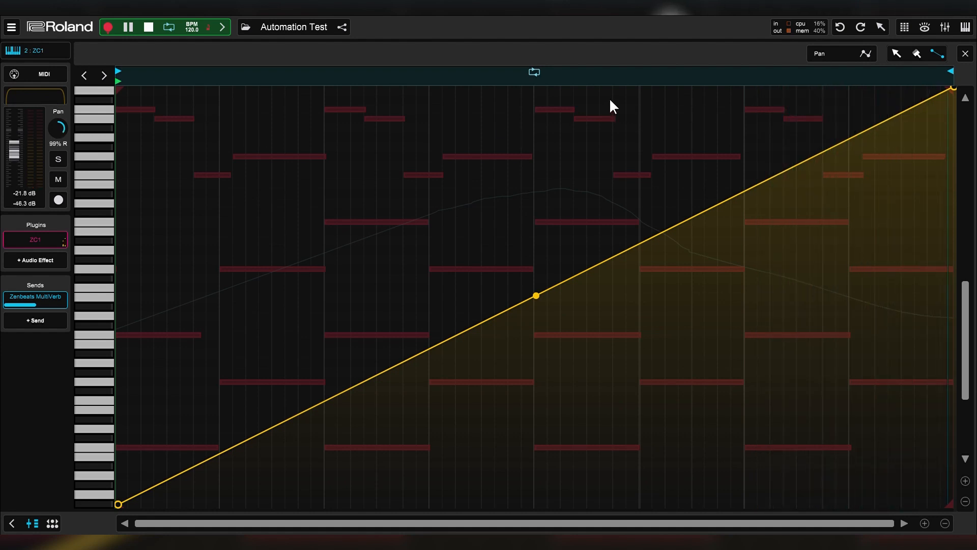
Leave the pan automation and close the ZC1 pattern editor to return to the timeline.
left_click(965, 54)
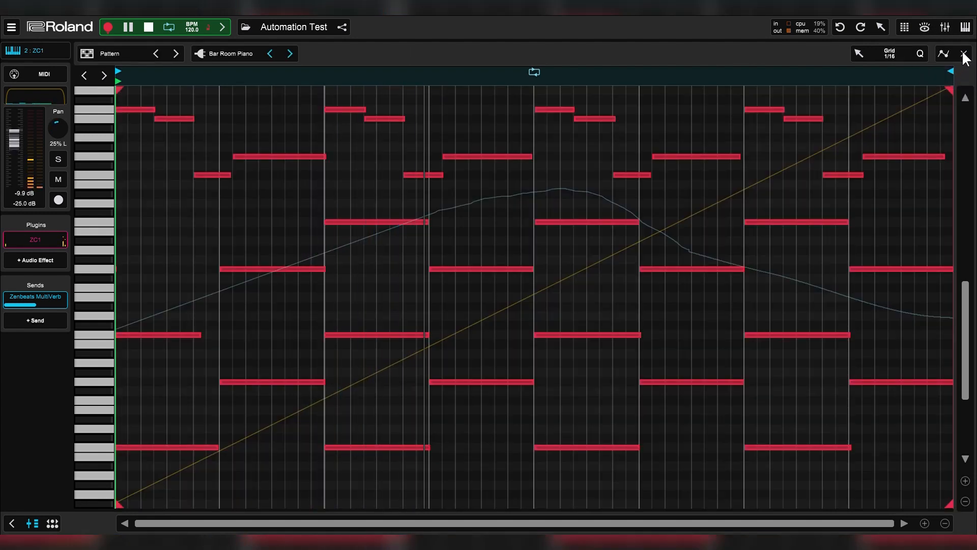
left_click(965, 54)
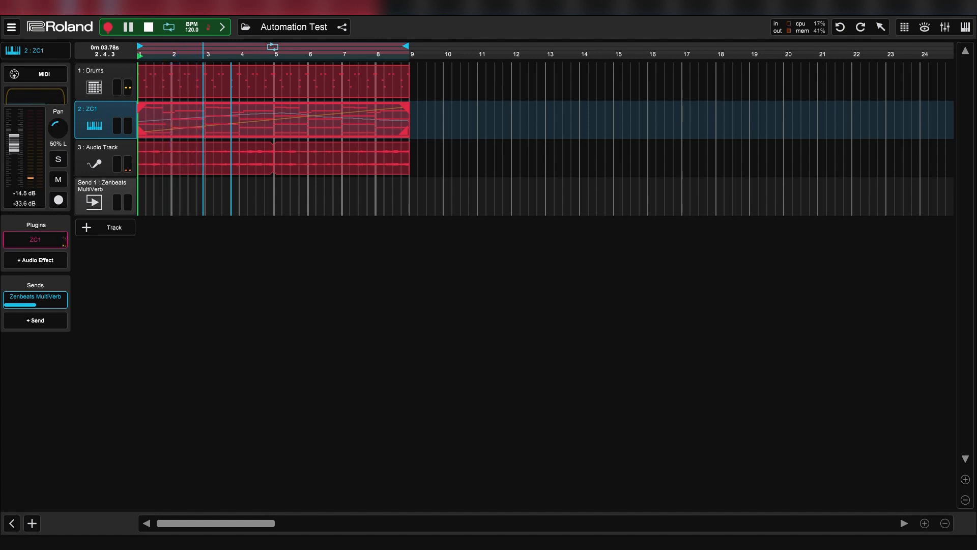
Select the Drums track, widen the track headers and enlarge the track height until the headers show their automation controls.
left_click(94, 83)
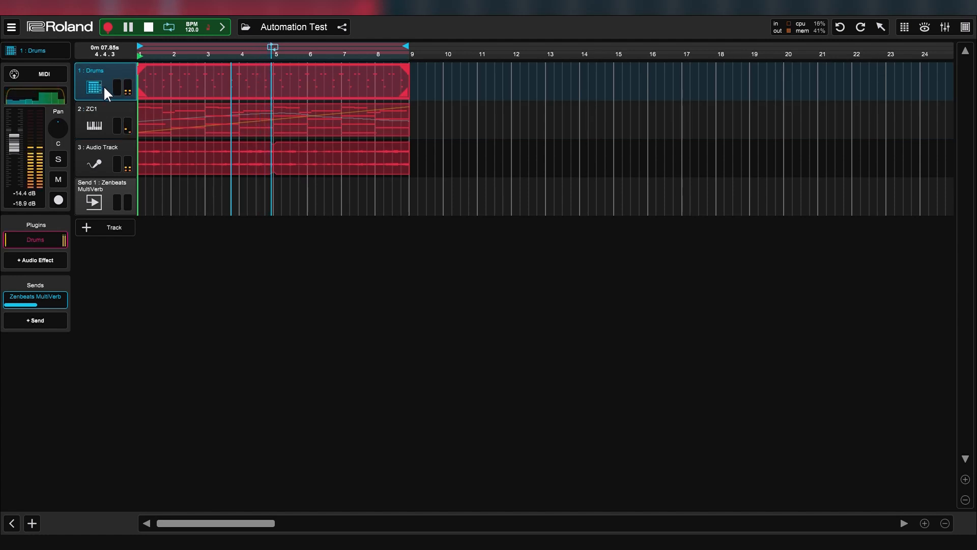
left_click(127, 88)
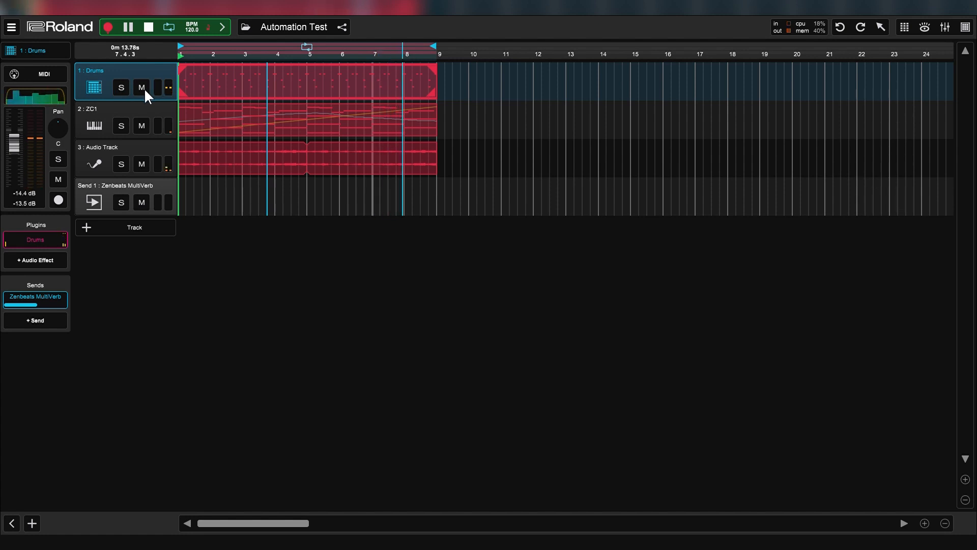
left_click(965, 479)
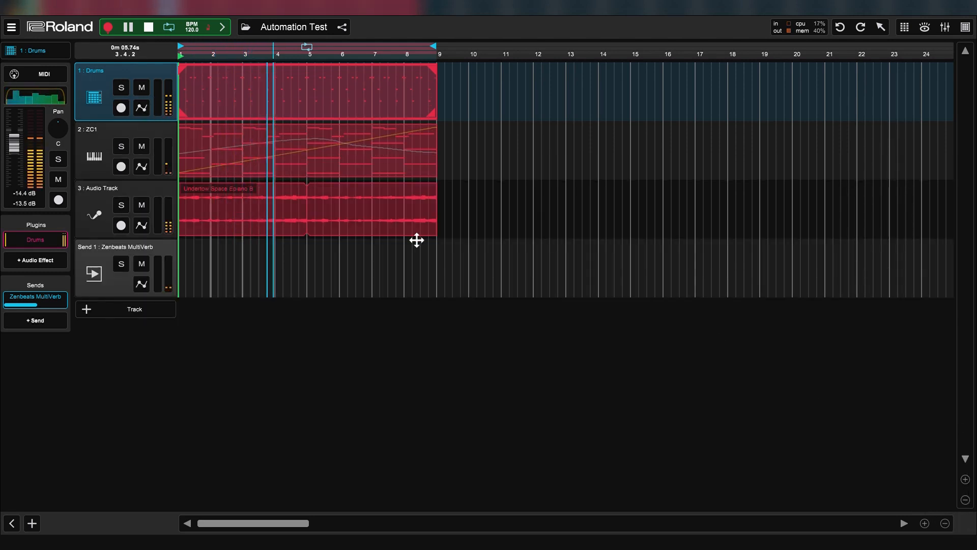
left_click(965, 479)
left_click(966, 479)
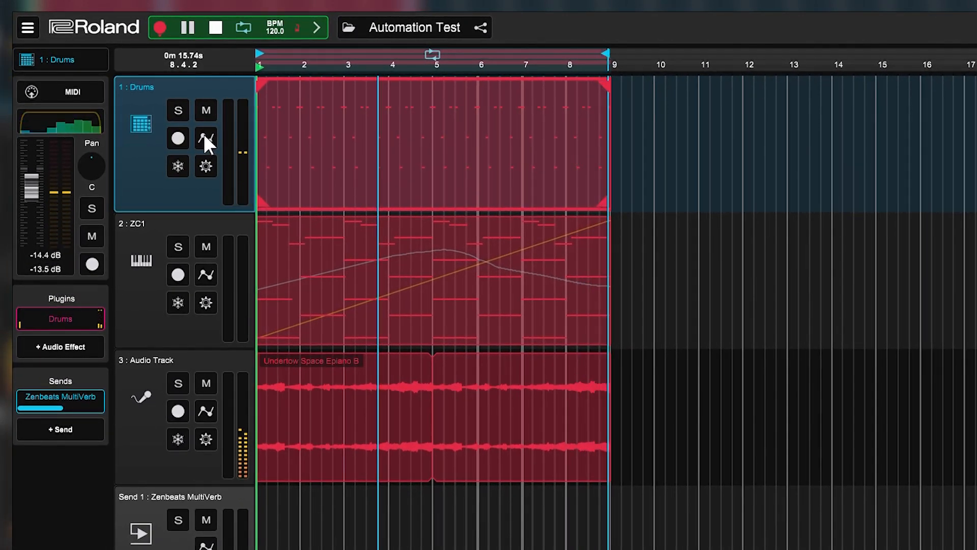
Add High Cut automation to the Drums track and check the available automation options.
left_click(205, 138)
mouse_move(258, 177)
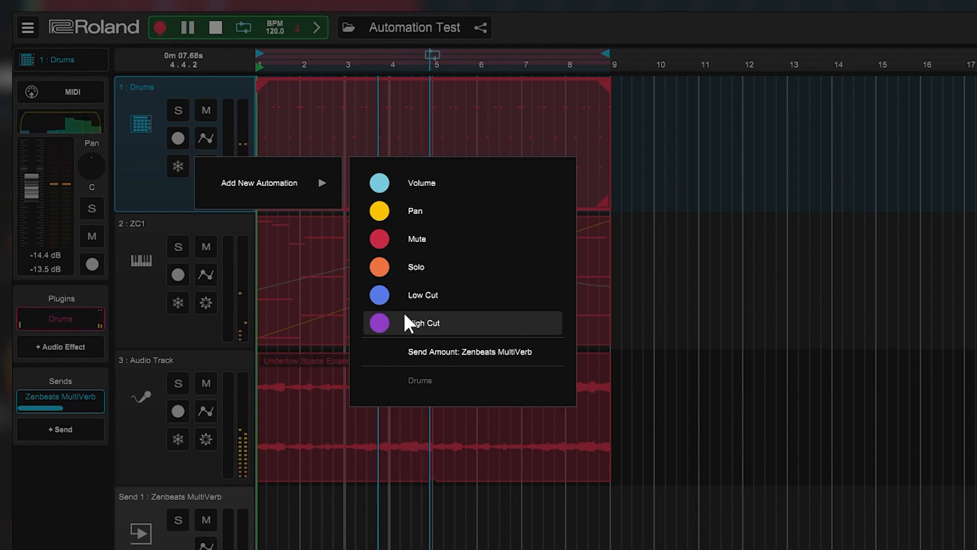
left_click(412, 323)
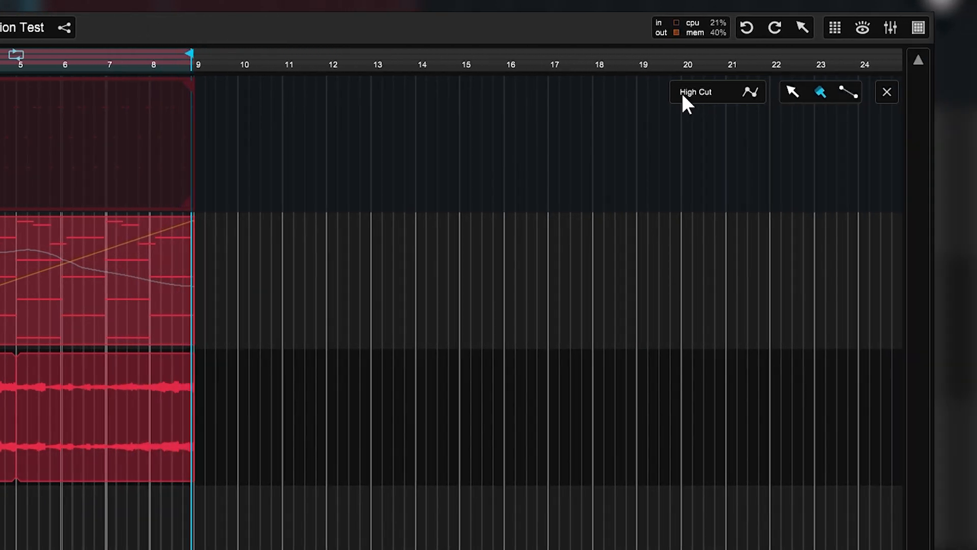
left_click(749, 90)
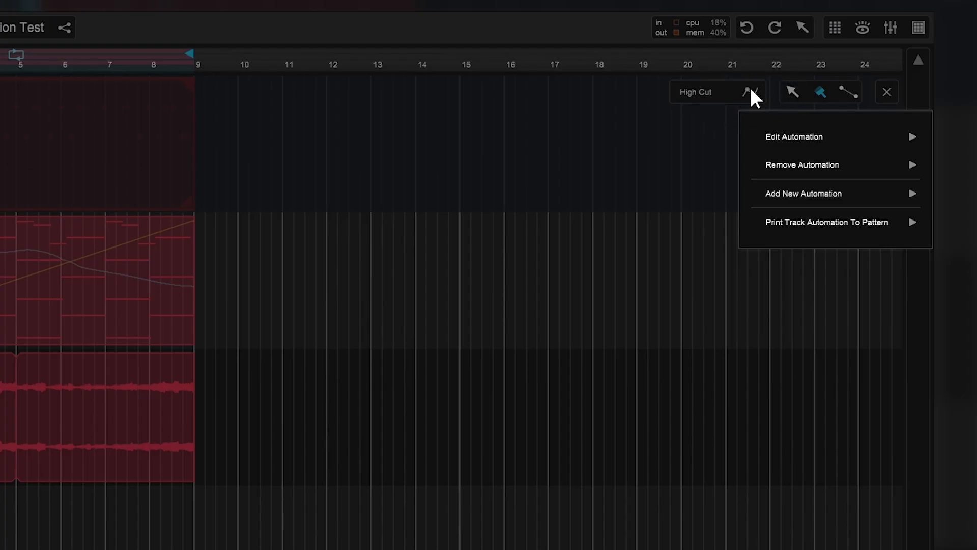
left_click(751, 89)
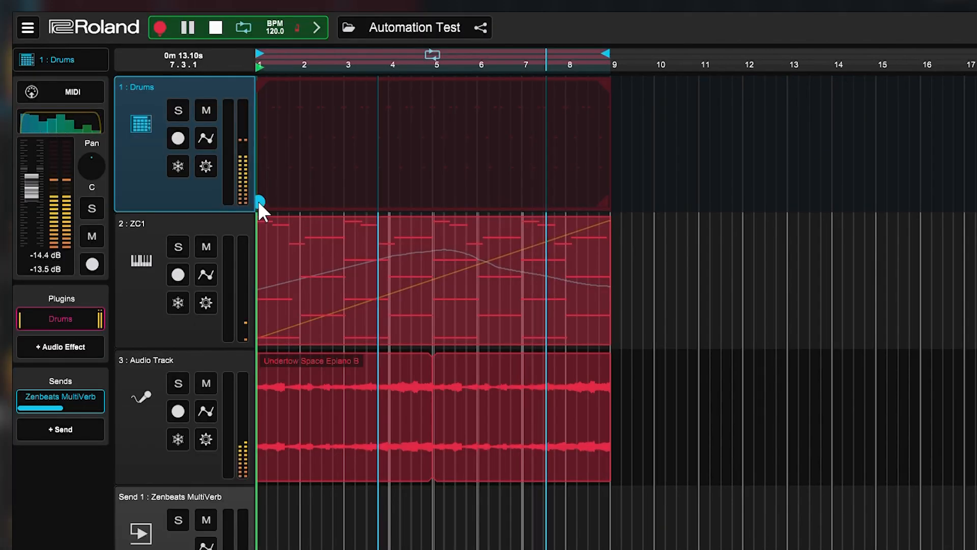
Draw a High Cut curve on the Drums track rising from bar 1 to bar 5 and falling by bar 9, close its automation editing and stop playback.
mouse_move(270, 189)
left_mouse_down()
mouse_move(320, 131)
mouse_move(430, 82)
mouse_move(499, 122)
mouse_move(558, 185)
mouse_move(604, 200)
left_mouse_up()
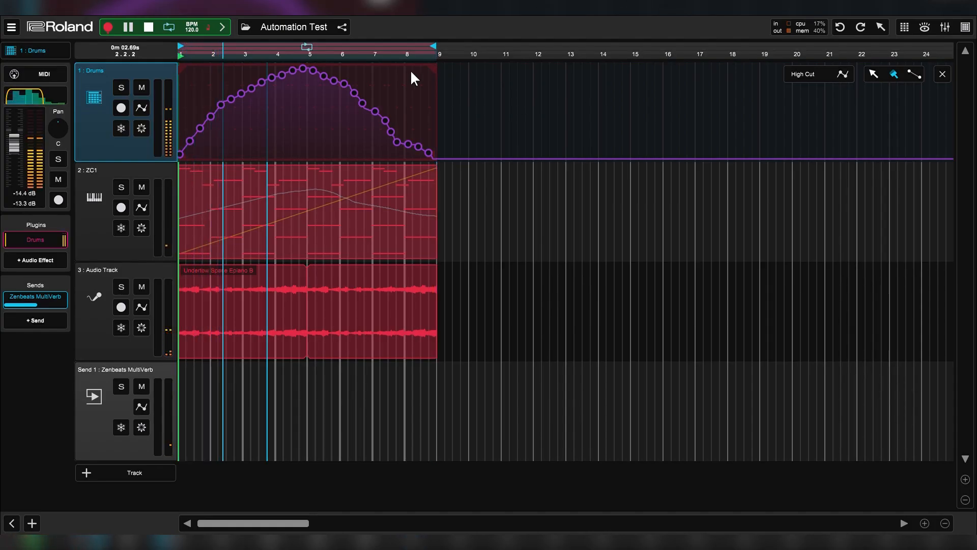
left_click(943, 74)
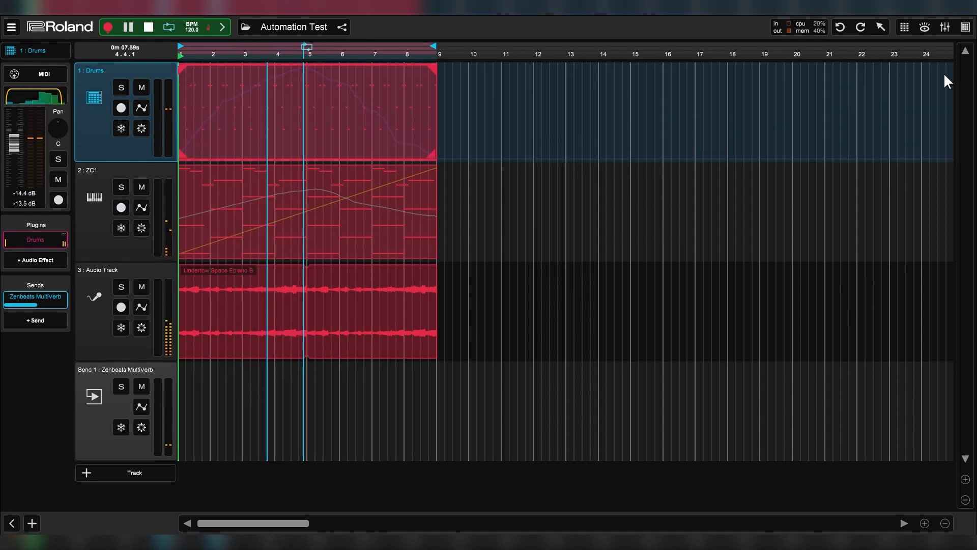
left_click(147, 28)
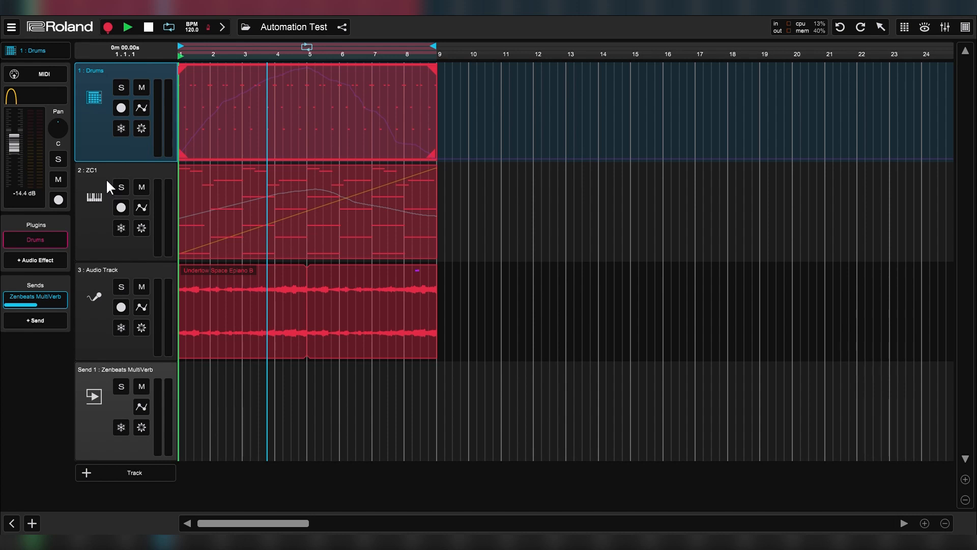
Select the Audio Track and set the recording mode to Record Automation.
left_click(100, 306)
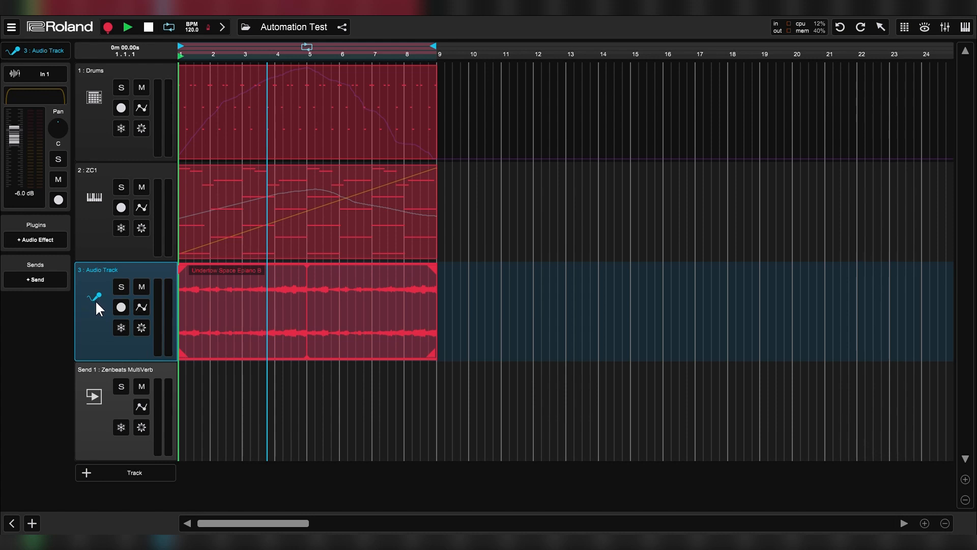
right_click(108, 28)
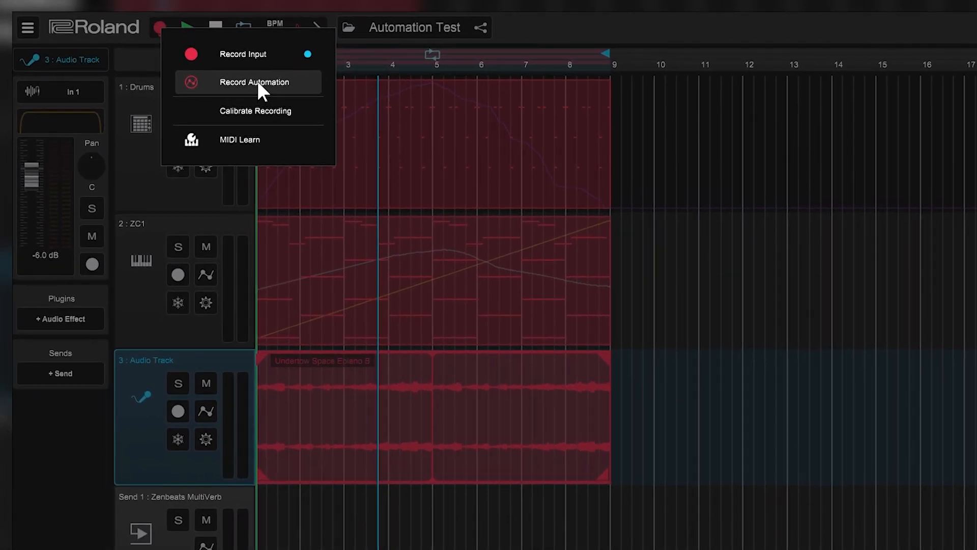
left_click(257, 81)
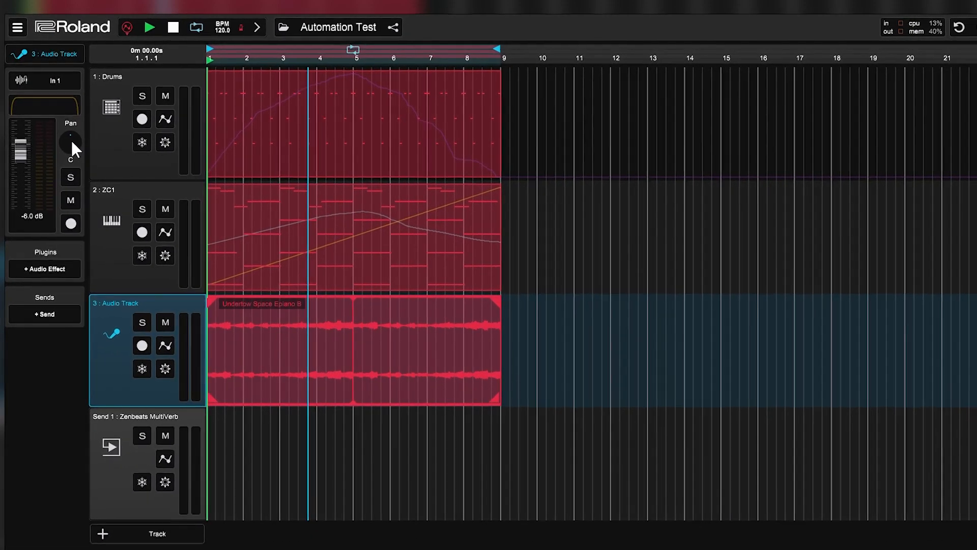
Set the Audio Track's pan to 100% R, record automation while sweeping the pan to the left, and stop recording.
left_click_drag(82, 153, 69, 20)
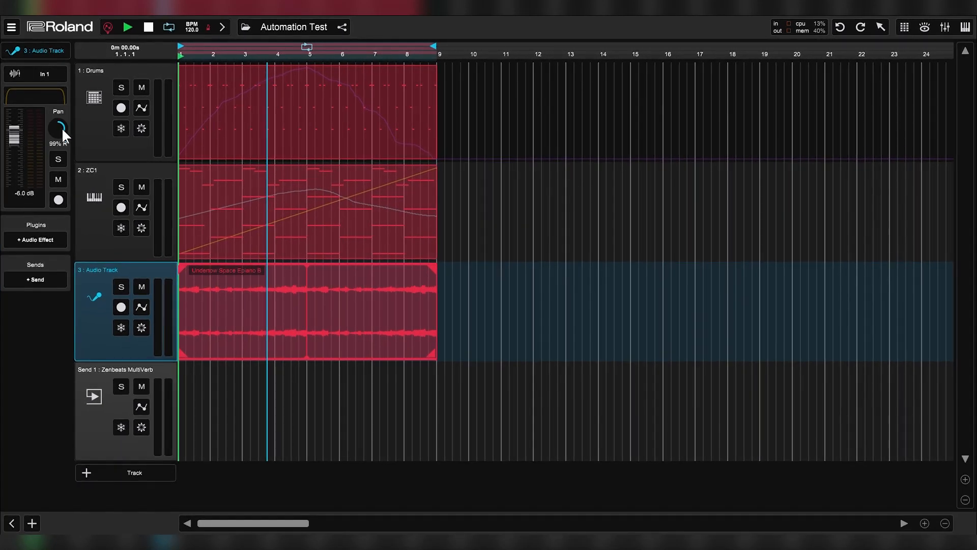
left_click(108, 27)
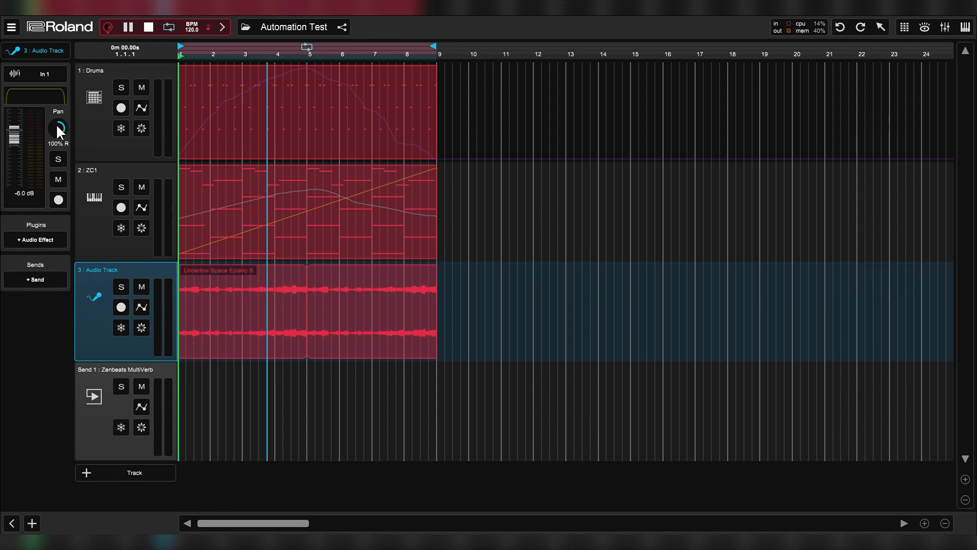
left_click_drag(56, 123, 55, 354)
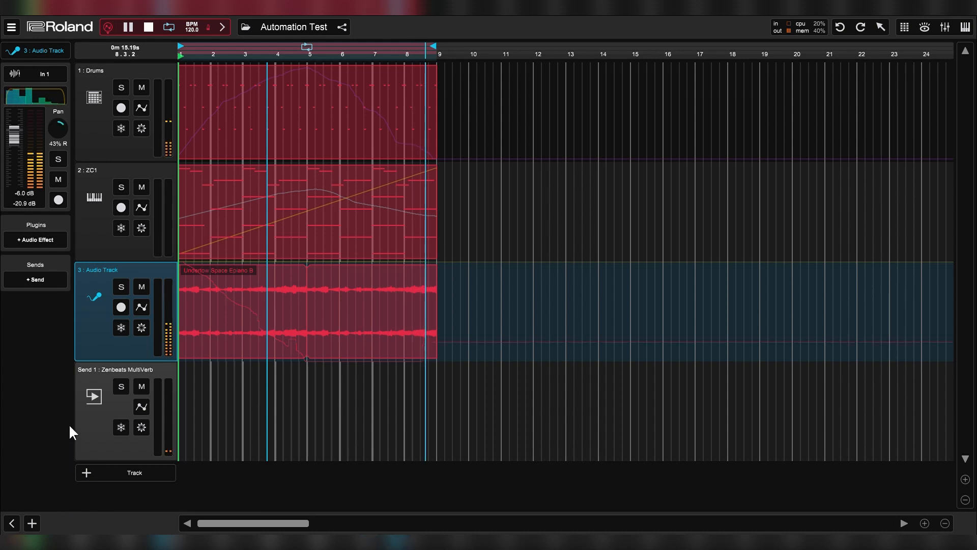
left_click(148, 27)
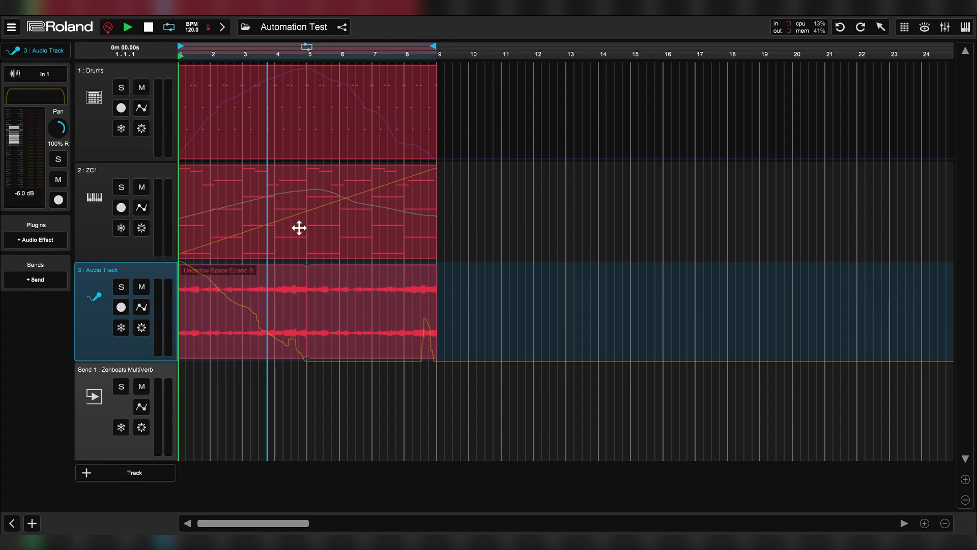
Move the ZC1 pattern to near bar 10 and back to bar 1, and select the Audio Track clip.
left_click(307, 211)
left_click_drag(263, 208, 547, 204)
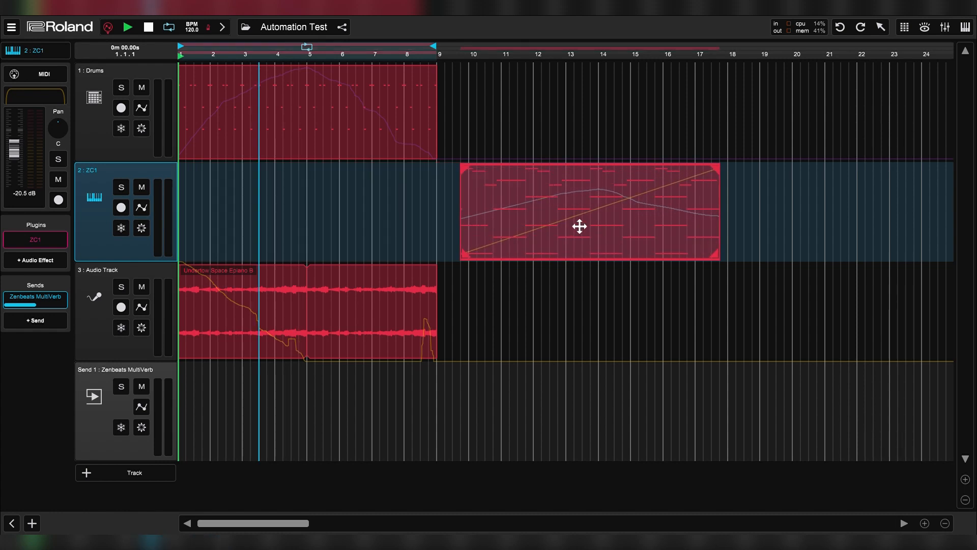
left_click_drag(605, 234, 296, 251)
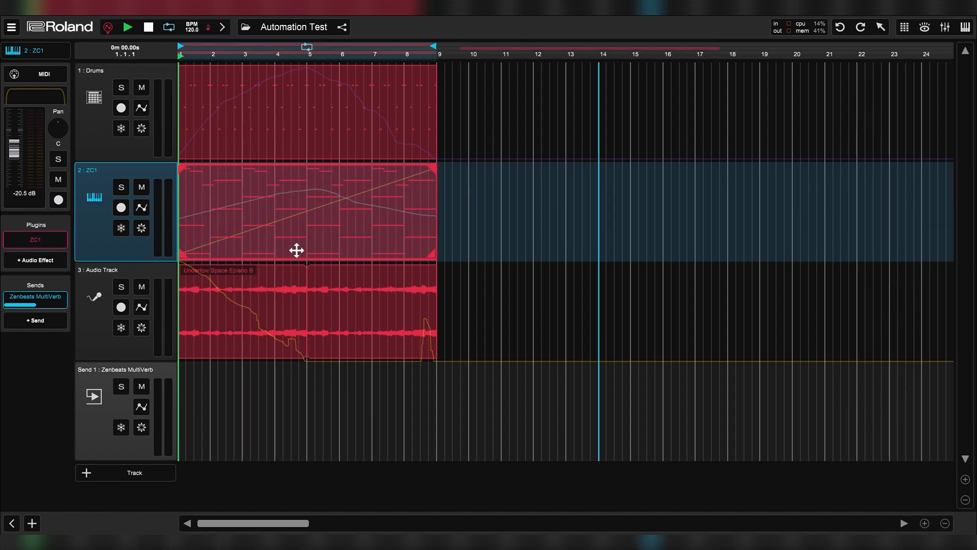
left_click_drag(269, 313, 242, 284)
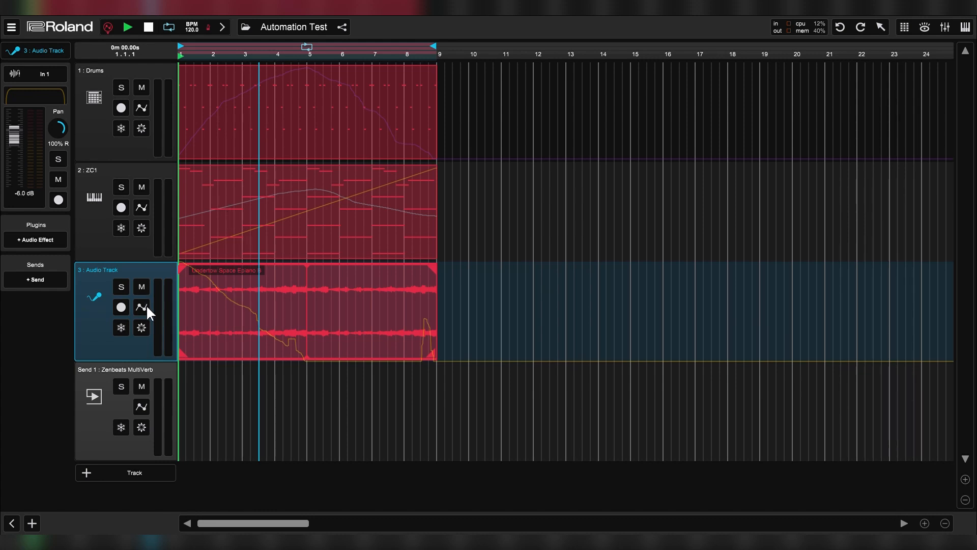
Print the Drums track's High Cut track automation to its pattern.
left_click(209, 131)
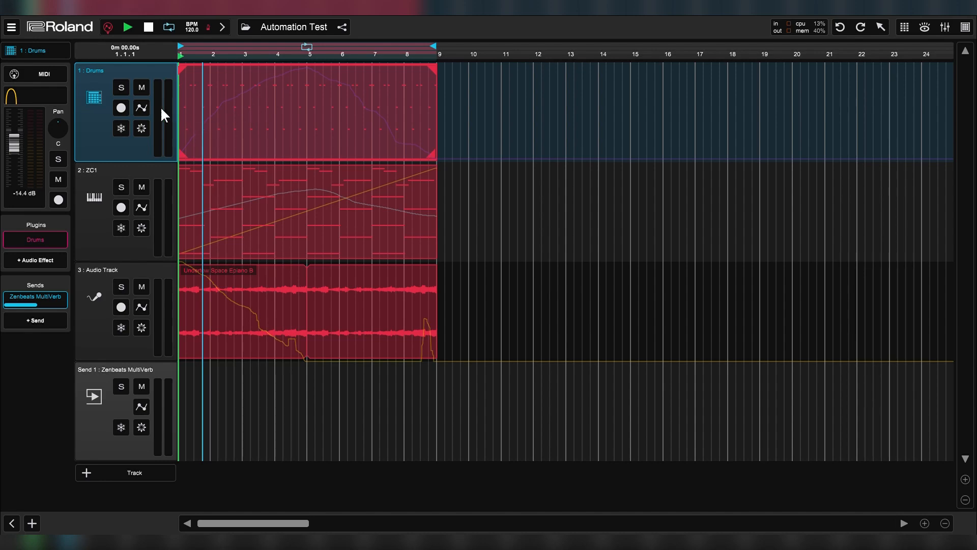
left_click(143, 105)
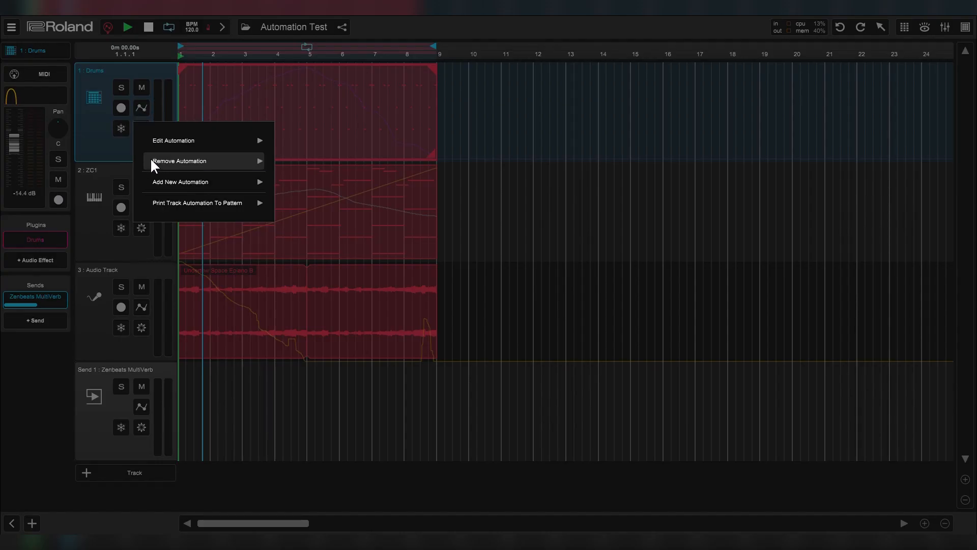
mouse_move(161, 203)
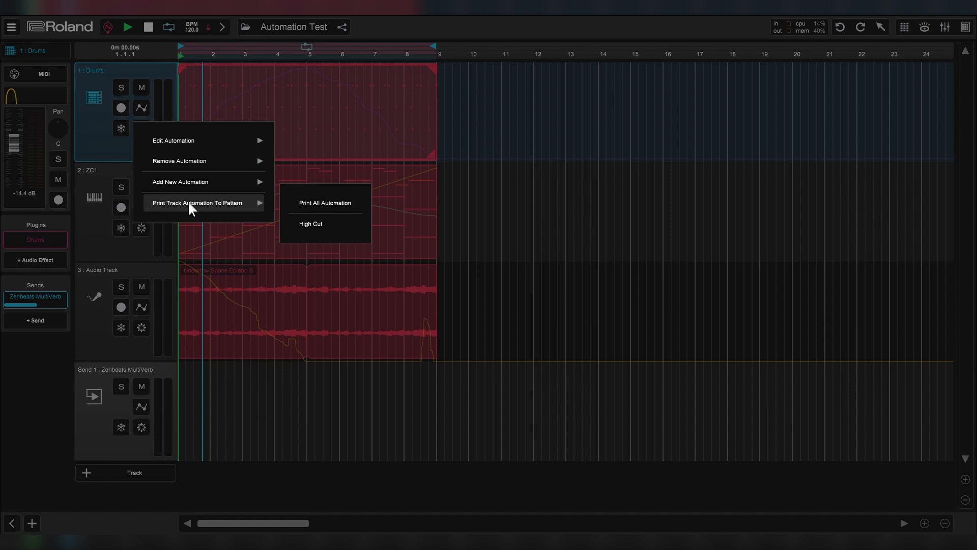
left_click(311, 224)
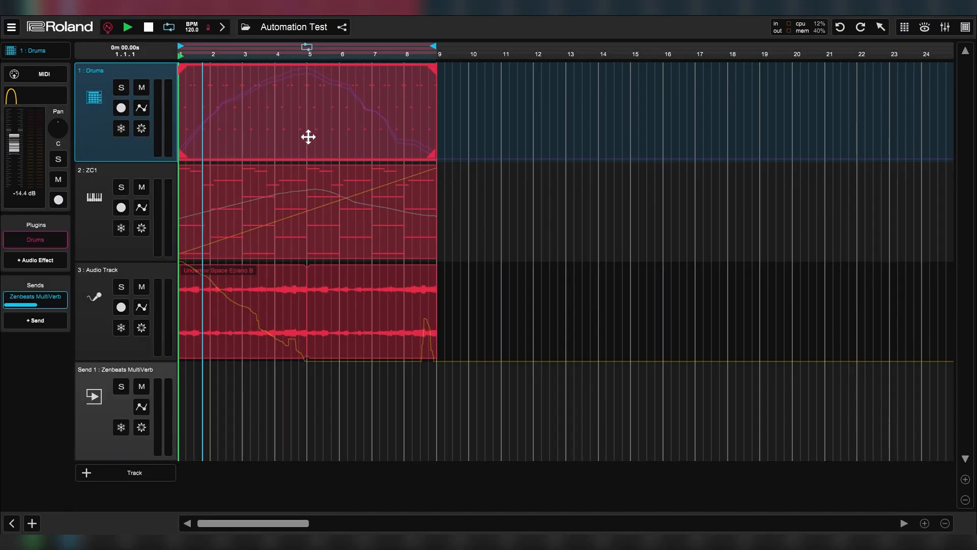
left_click(296, 133)
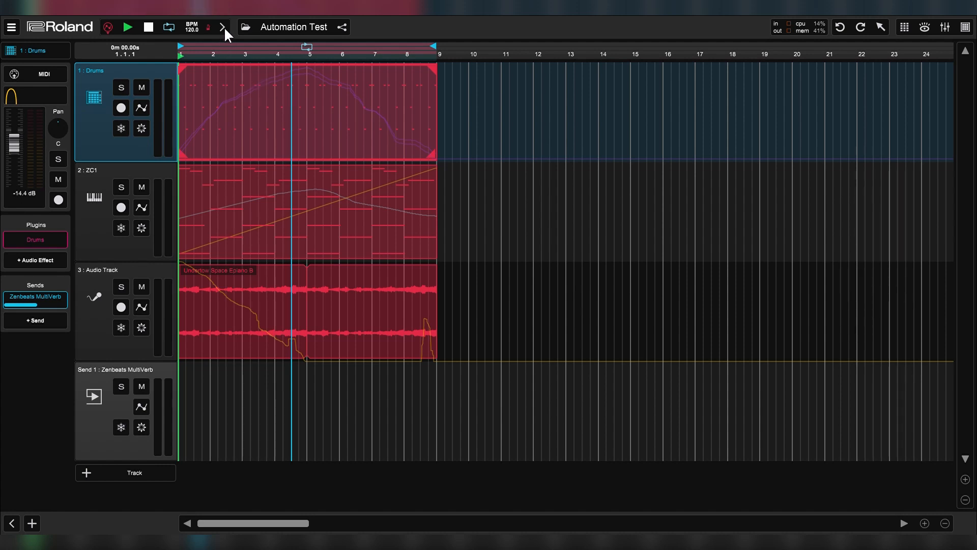
Duplicate the Drums pattern and move the copy to bar 18.
right_click(247, 104)
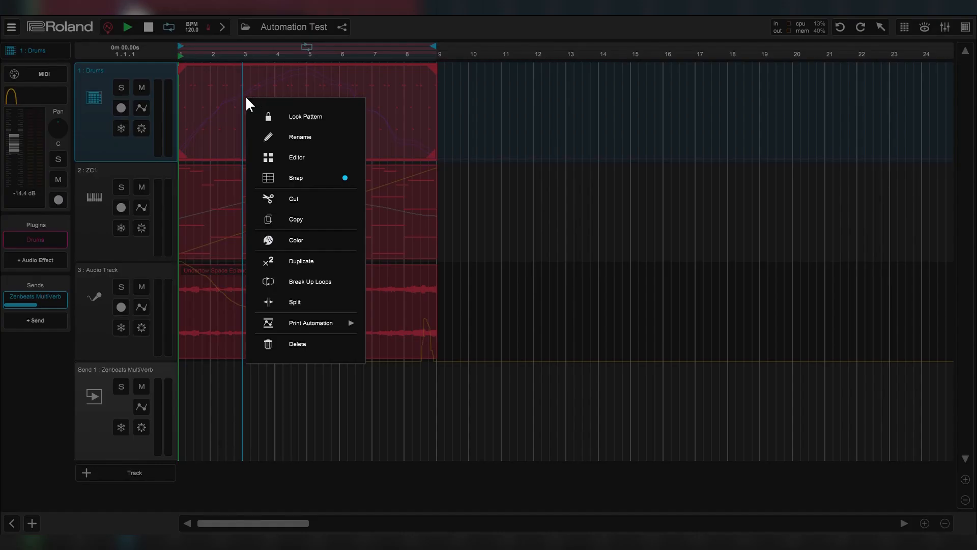
left_click(294, 262)
left_click_drag(570, 120, 626, 120)
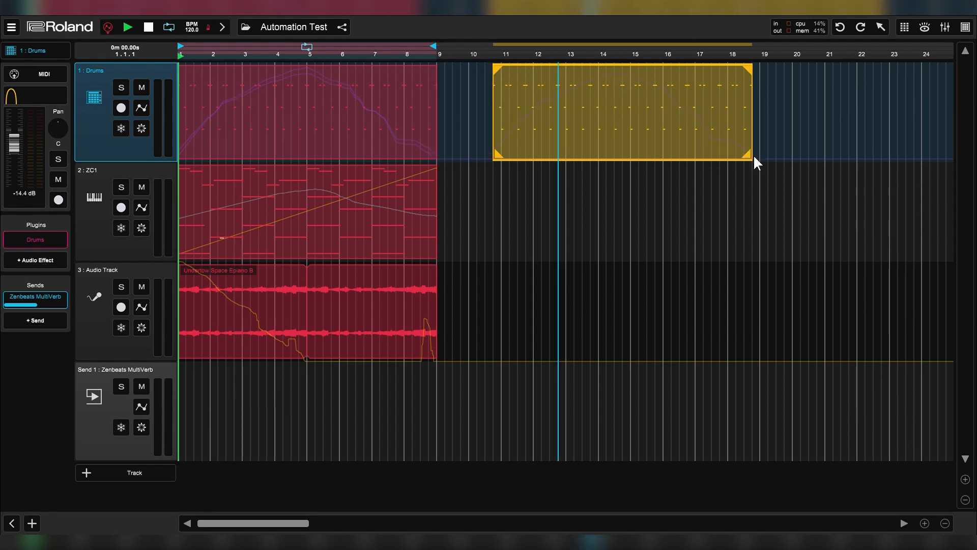
left_click(662, 133)
mouse_move(663, 134)
left_mouse_down()
mouse_move(624, 129)
mouse_move(850, 110)
mouse_move(813, 109)
mouse_move(913, 111)
left_mouse_up()
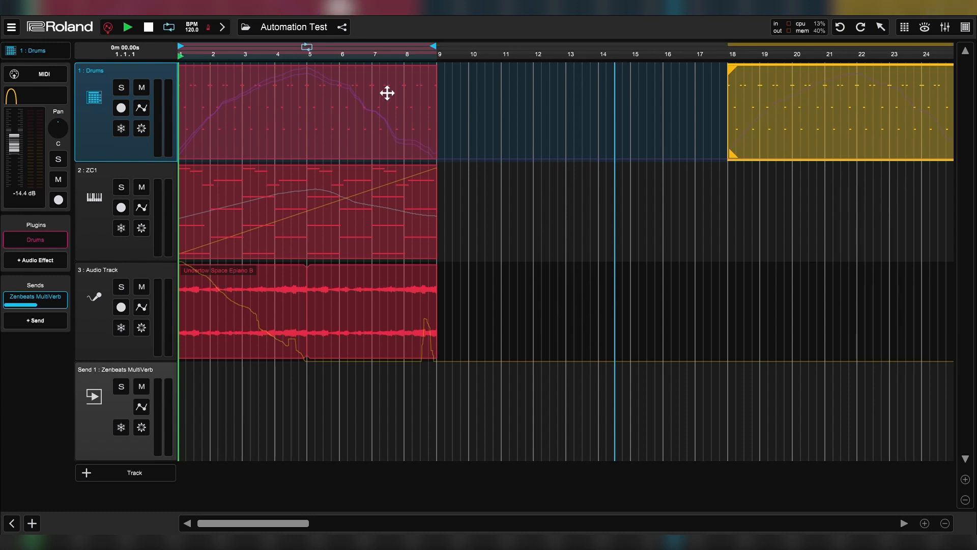
Print the Drums pattern's High Cut automation to the track, and move the duplicated pattern back to near bar 10.
left_click(141, 106)
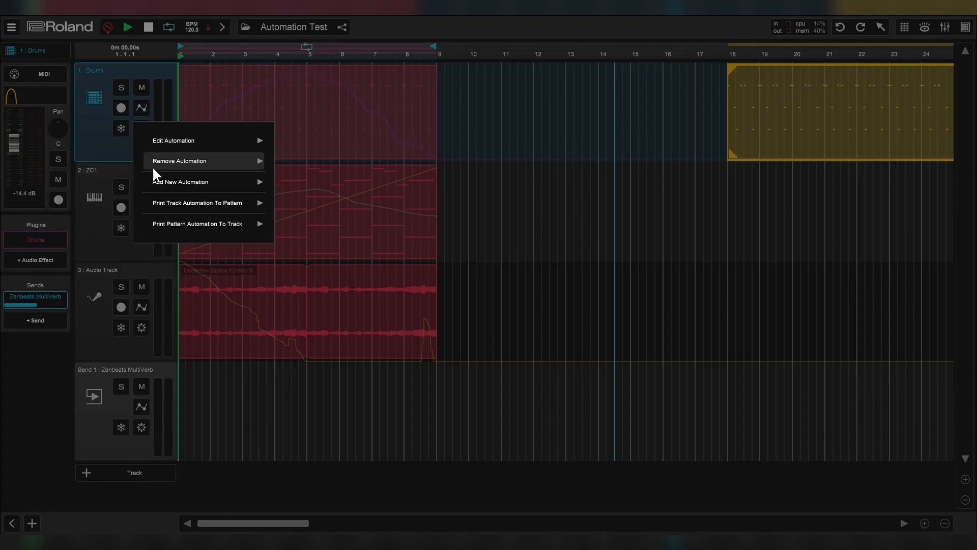
mouse_move(169, 227)
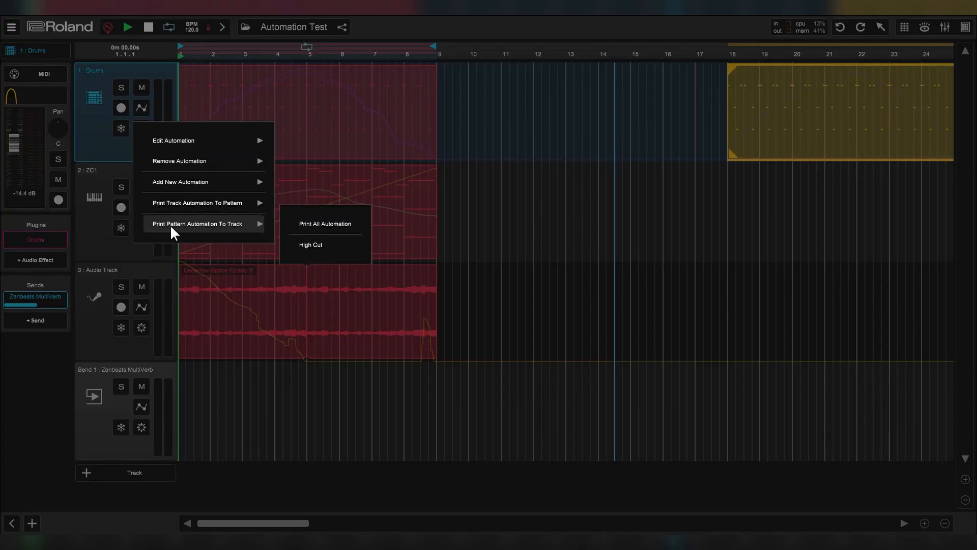
left_click(308, 245)
left_click_drag(806, 148, 543, 148)
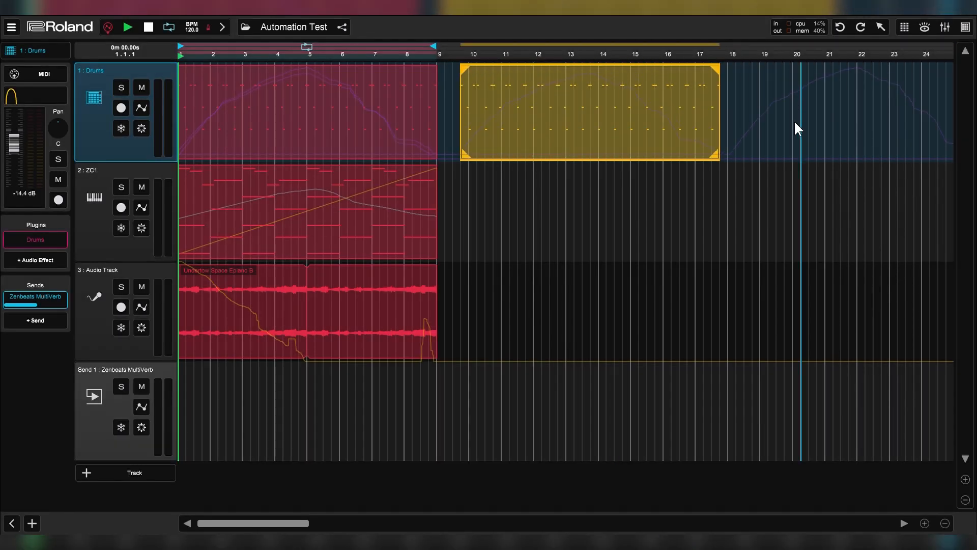